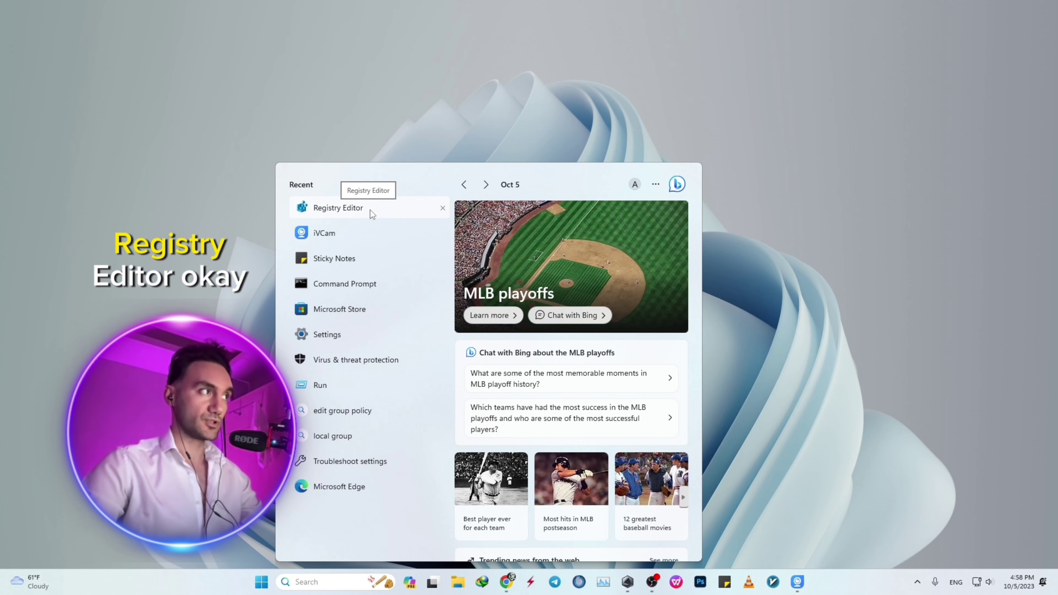
Open Registry Editor and select the BingChat key under HKCU\Software\Microsoft\Windows\Shell\Copilot
left_click(370, 210)
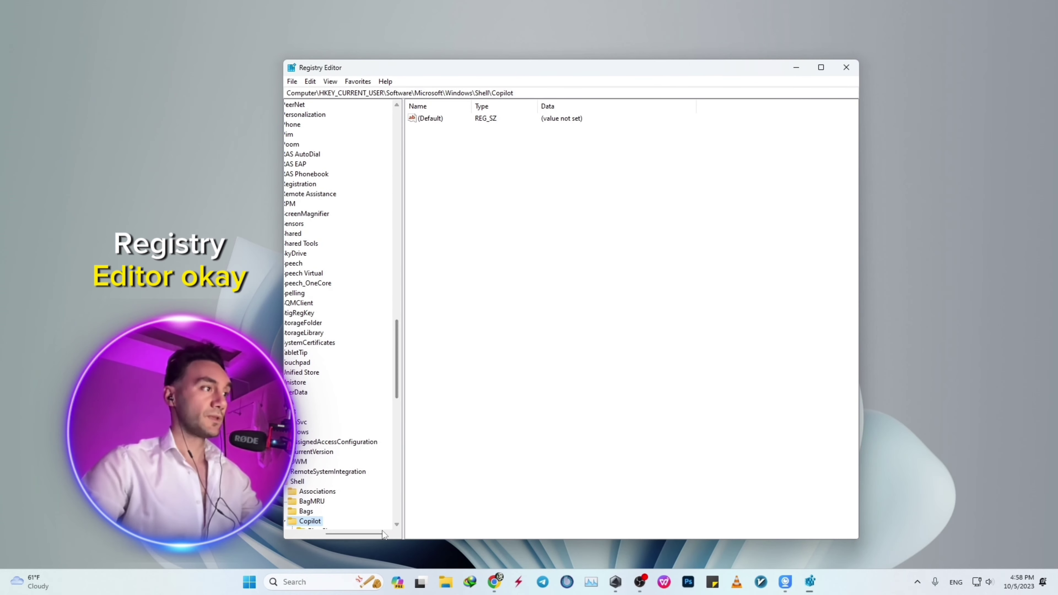
left_click_drag(353, 534, 322, 533)
left_click_drag(396, 364, 405, 392)
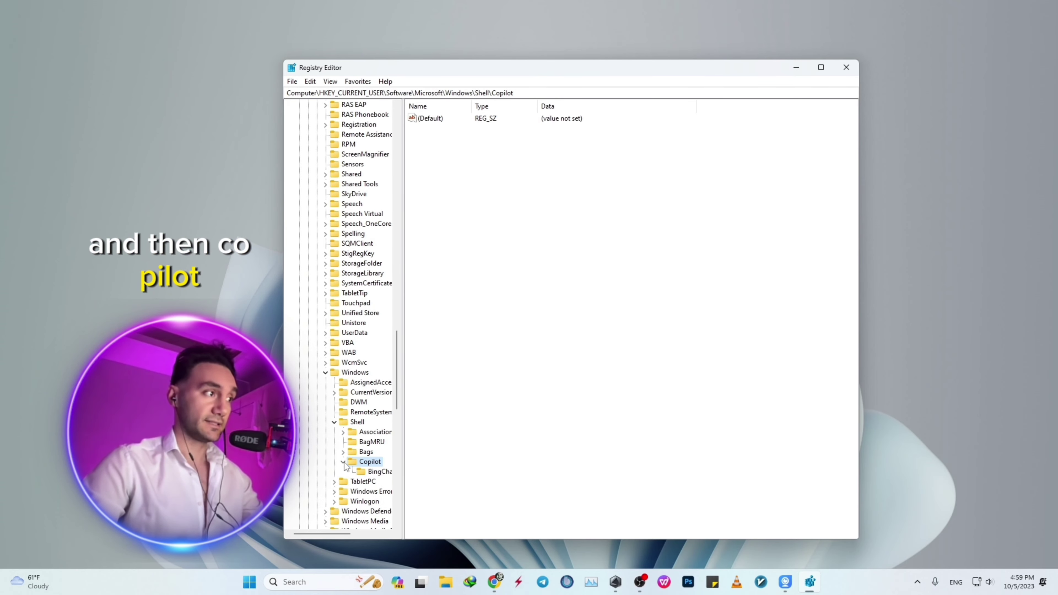
left_click(368, 472)
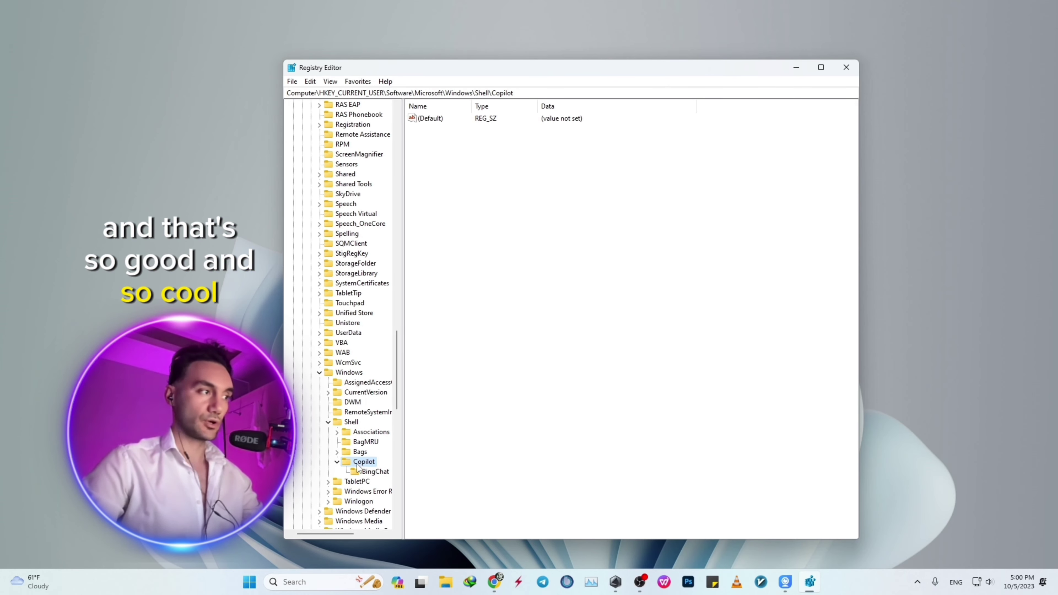
Collapse the Copilot and Shell keys and close Registry Editor
left_click(337, 462)
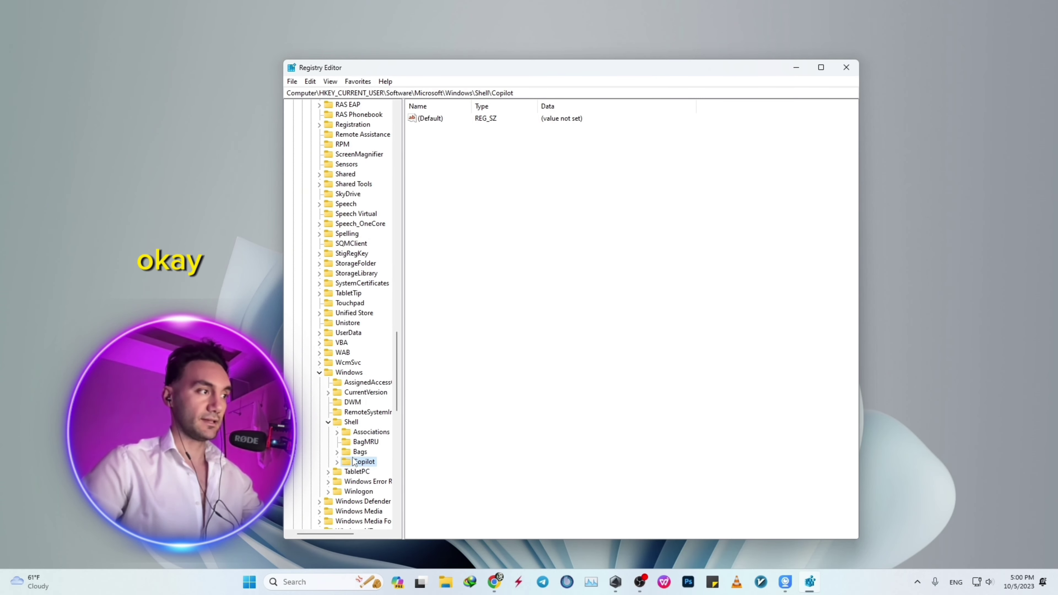
left_click(328, 422)
left_click(835, 67)
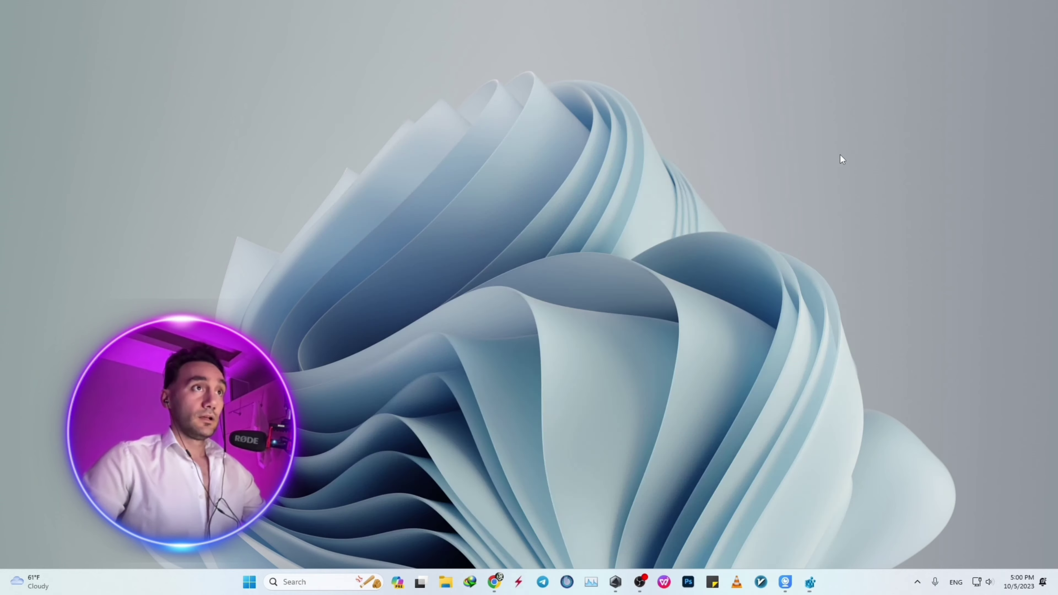
In full-screen Chrome, return to the ViVe repository and open the ViVeTool v0.3.3 release
left_click(493, 582)
key("F11")
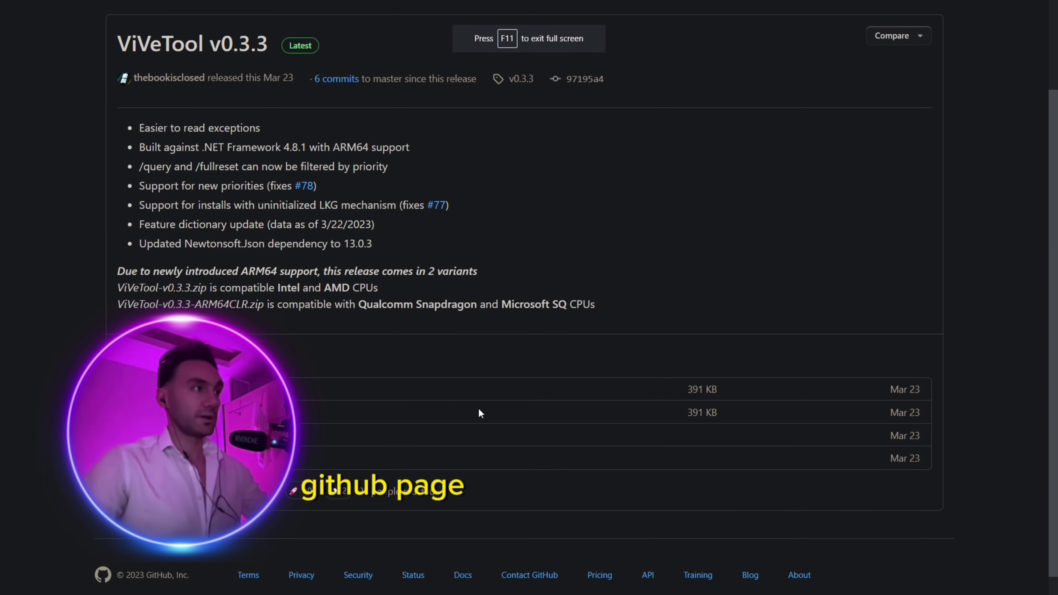
scroll(103, 154, "down", 3)
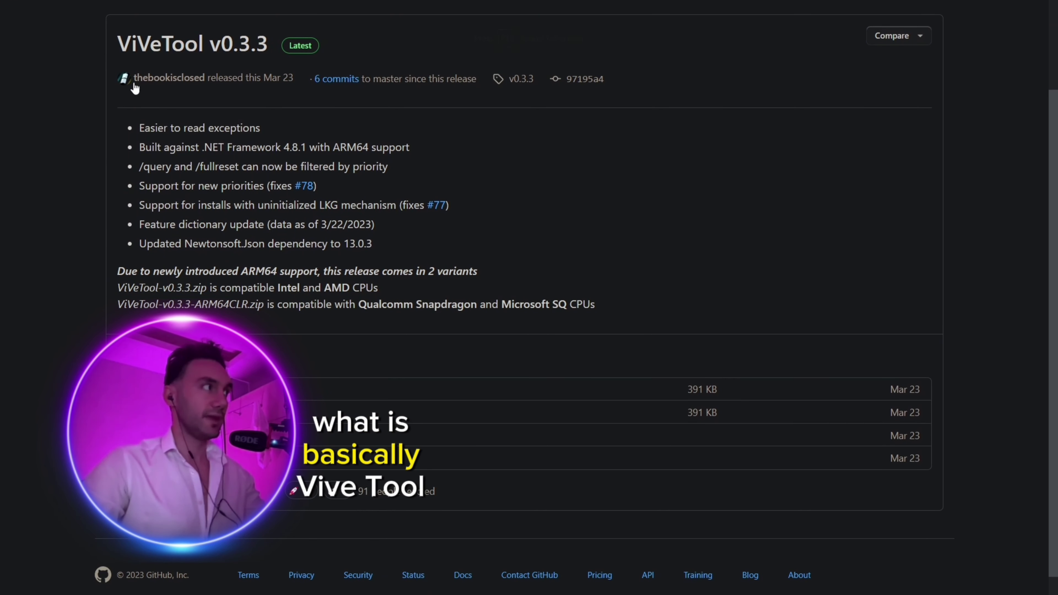
scroll(129, 79, "up", 3)
key("F11")
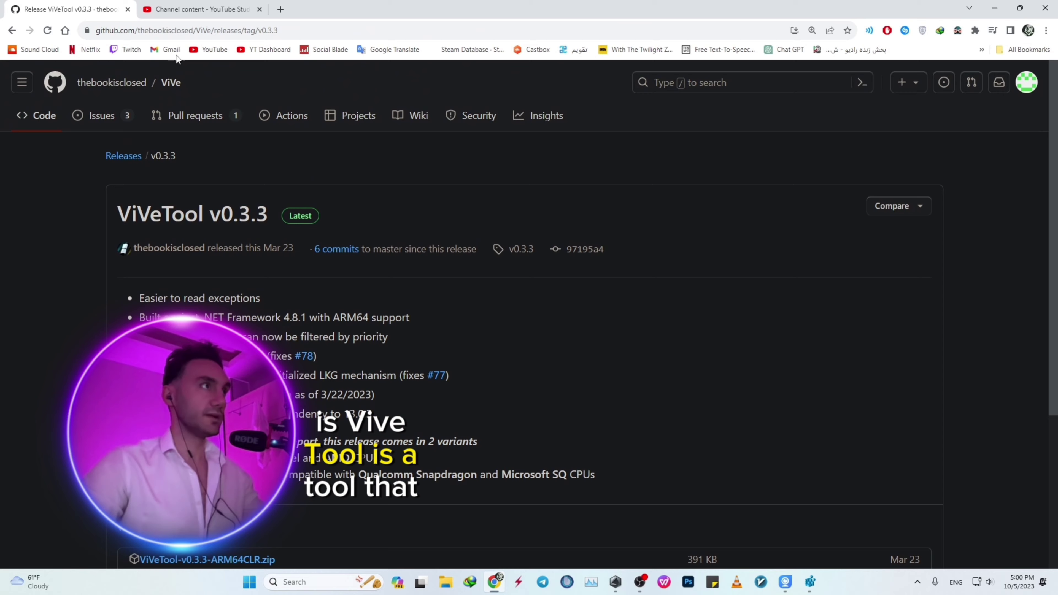
left_click(14, 32)
key("F11")
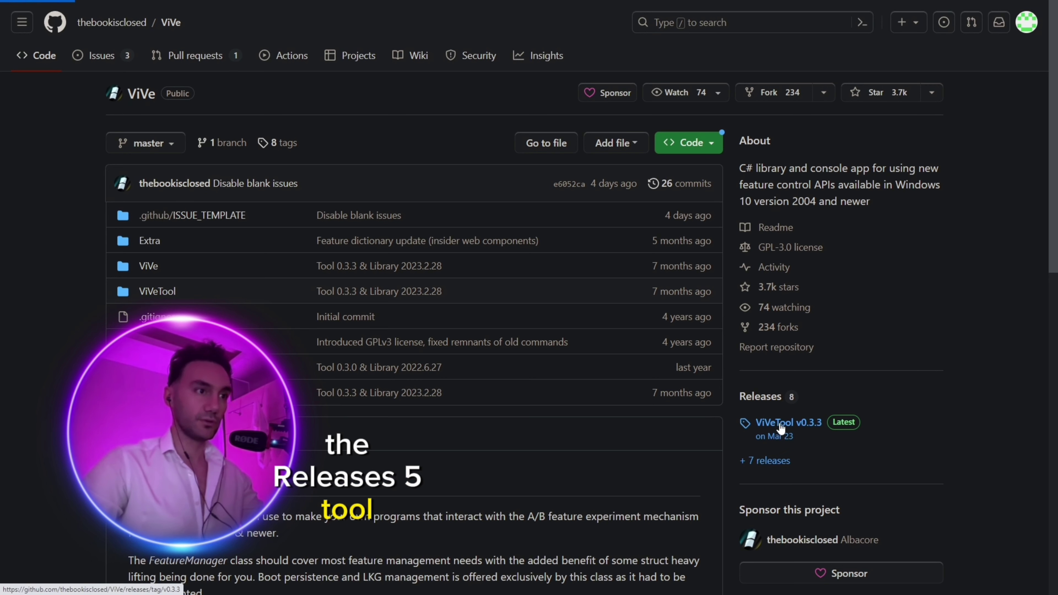
left_click(782, 433)
scroll(447, 349, "down", 3)
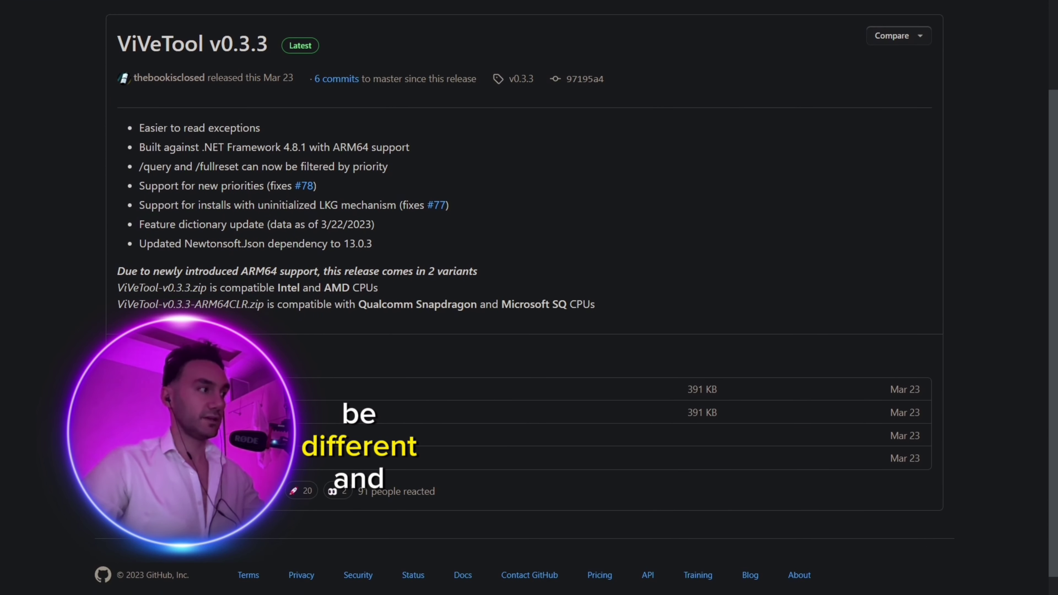
Download the Intel/AMD ViVeTool-v0.3.3_2.zip with IDM and open it in File Explorer
left_click(529, 38)
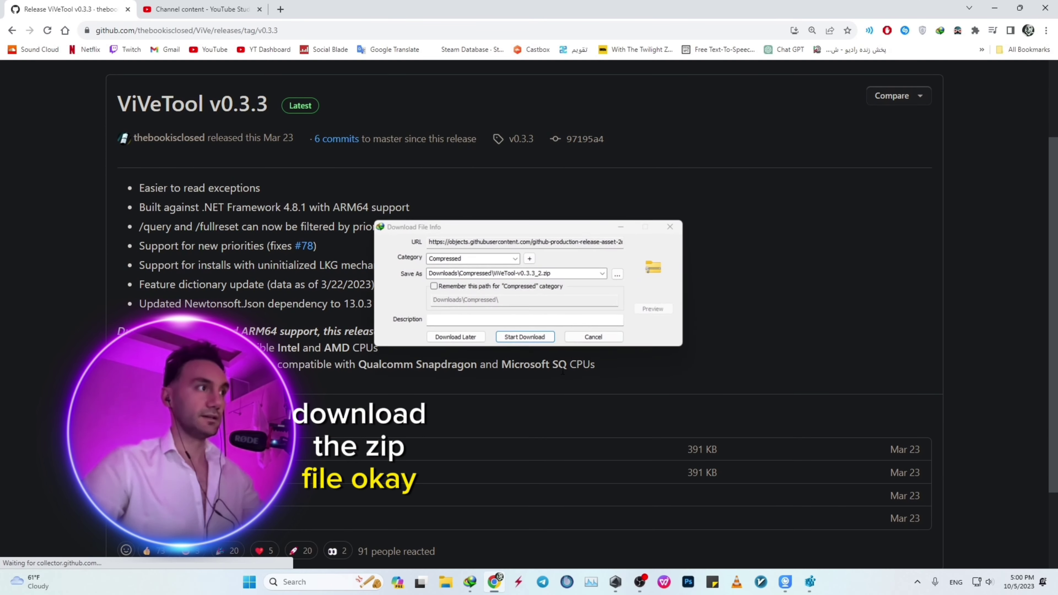
left_click(517, 342)
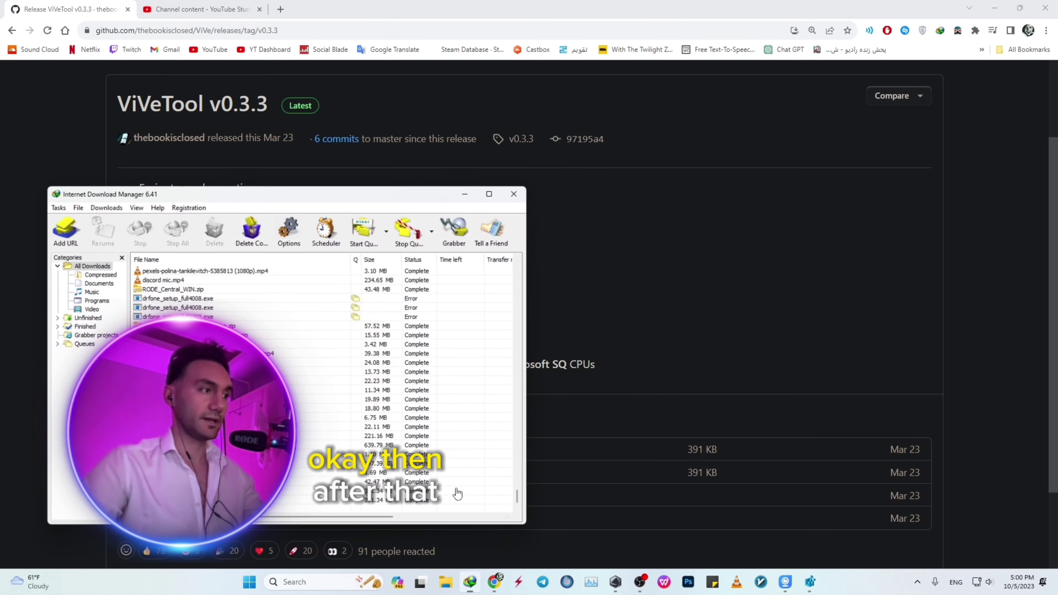
double_click(457, 500)
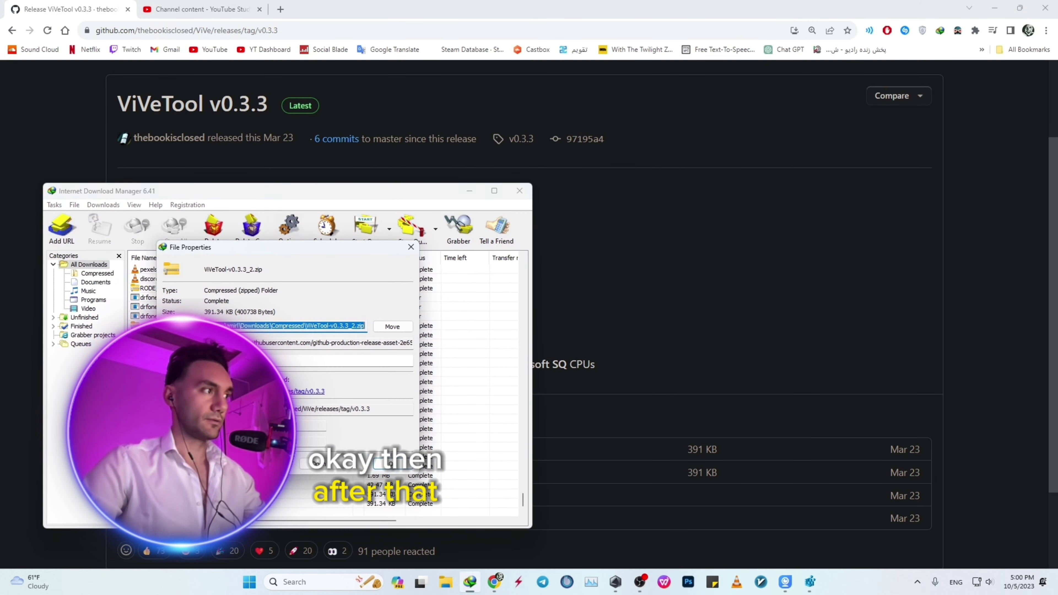
left_click(316, 463)
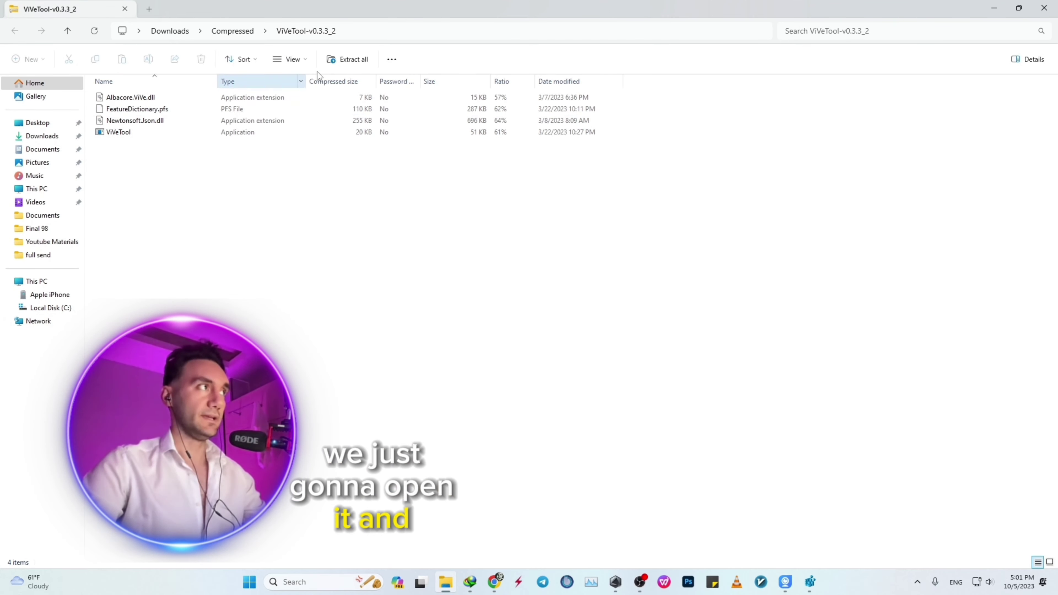
Start Extract all and browse the destination to C:\Windows\System32
left_click(349, 62)
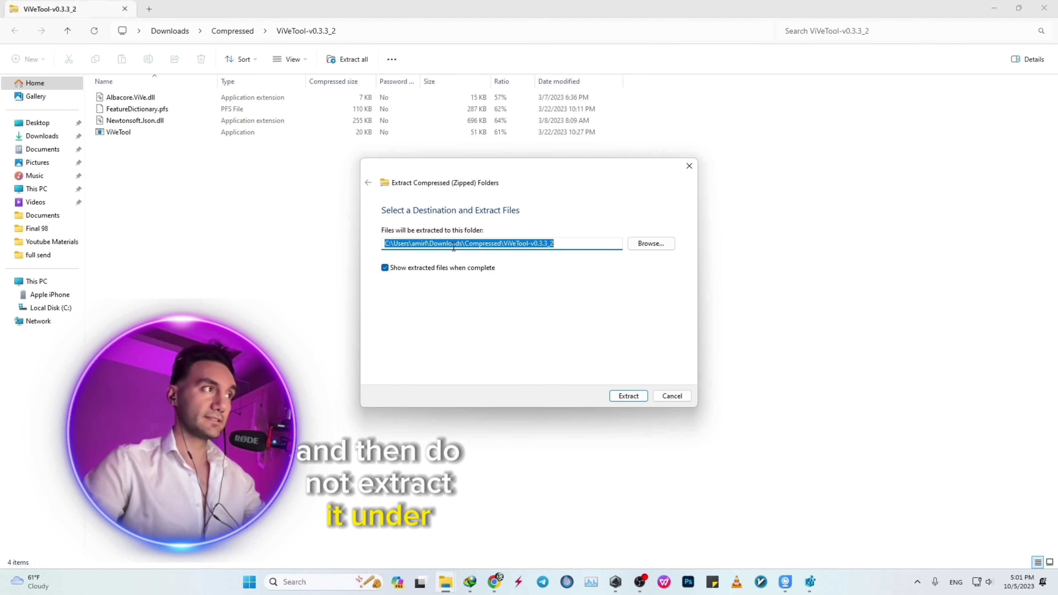
left_click(654, 245)
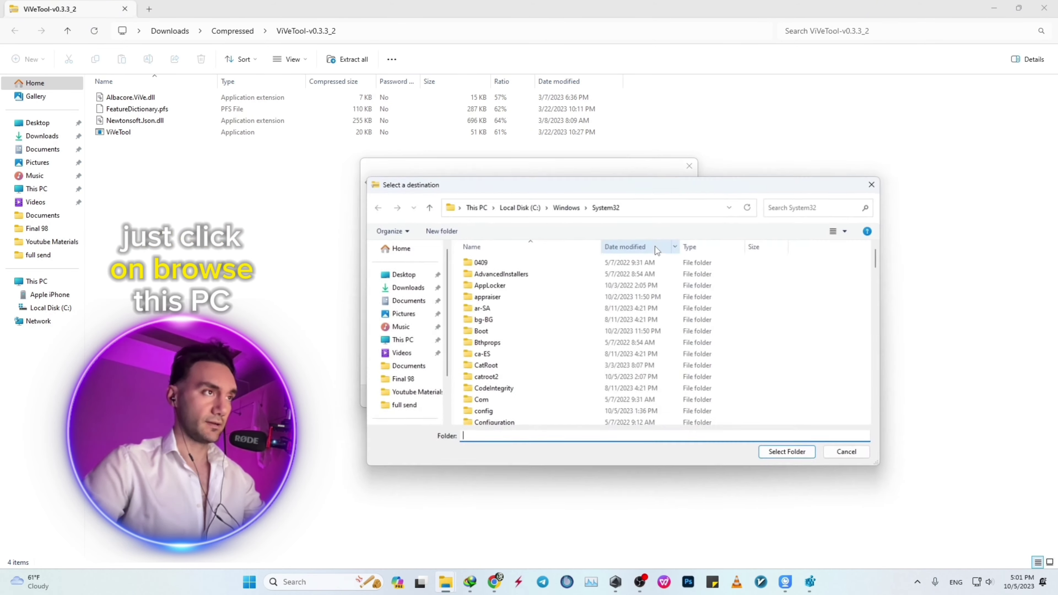
left_click(407, 349)
double_click(512, 283)
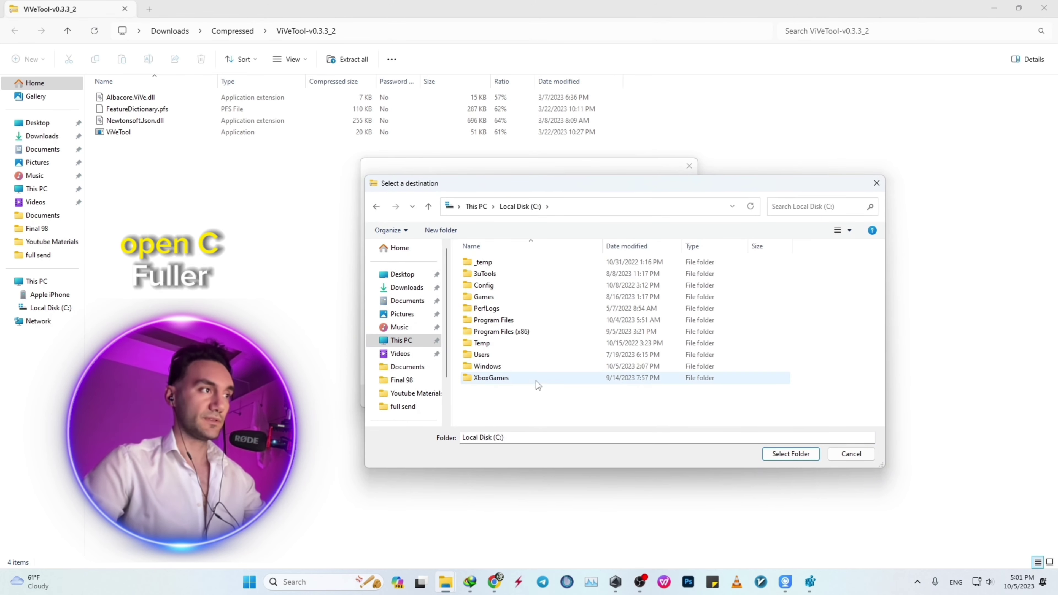
double_click(500, 365)
scroll(552, 389, "down", 10)
left_click_drag(881, 320, 879, 383)
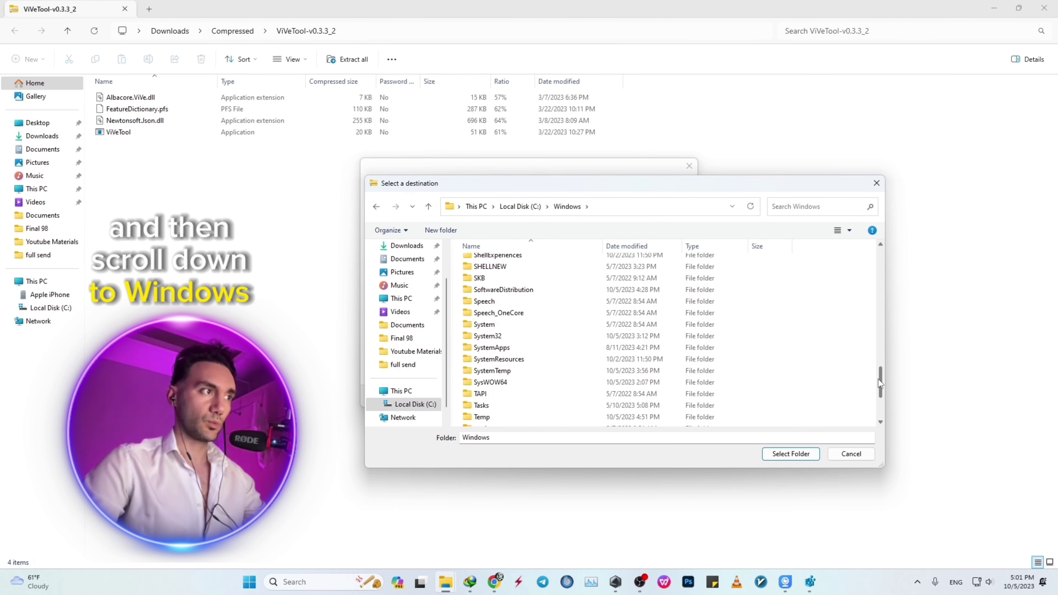
double_click(534, 338)
Extract the ViVeTool files into System32, replacing the existing copies
left_click(785, 458)
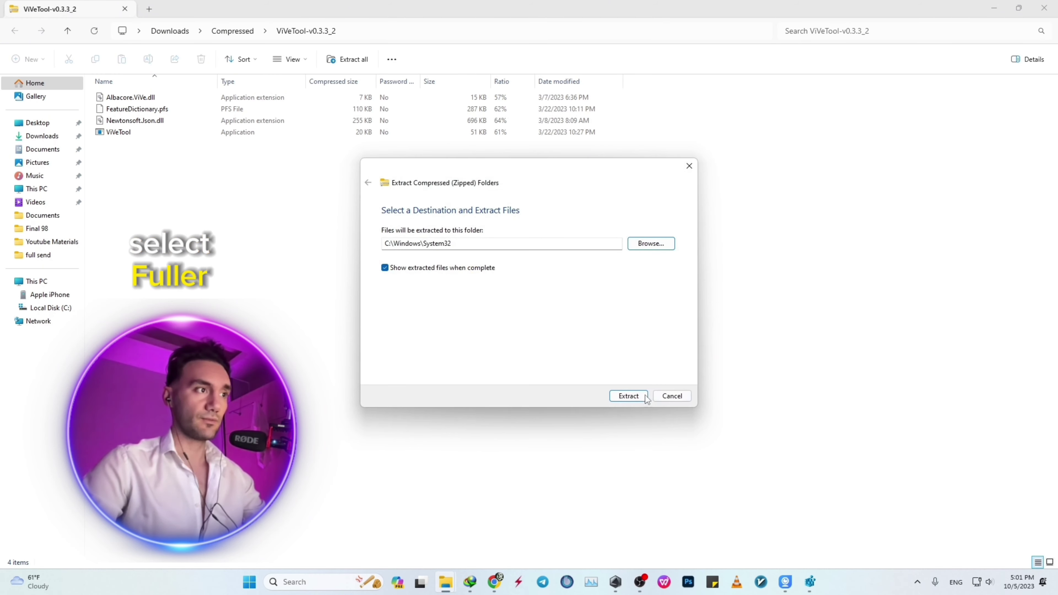
left_click(623, 396)
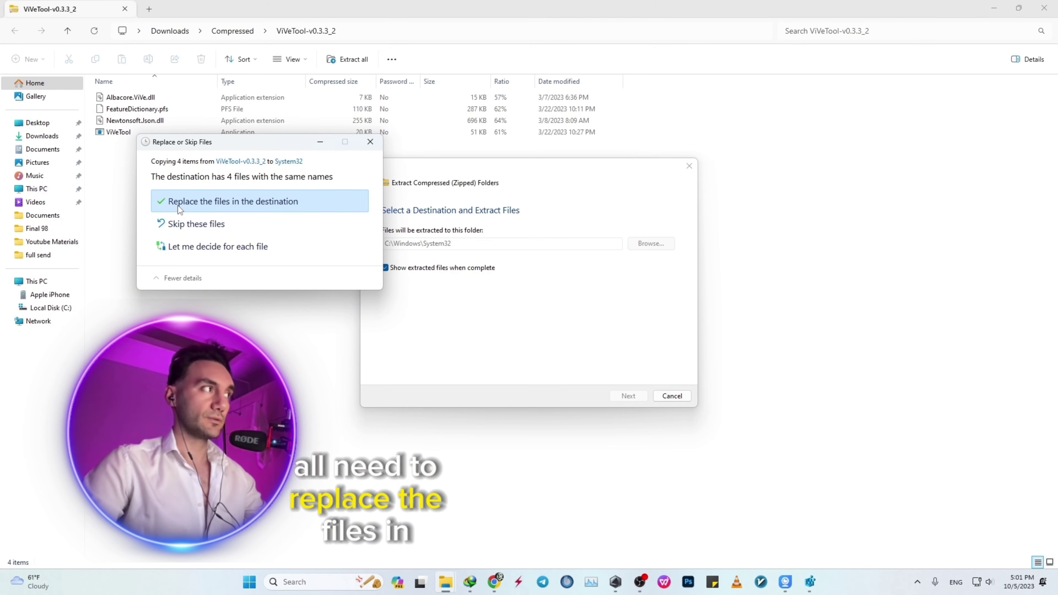
left_click(288, 205)
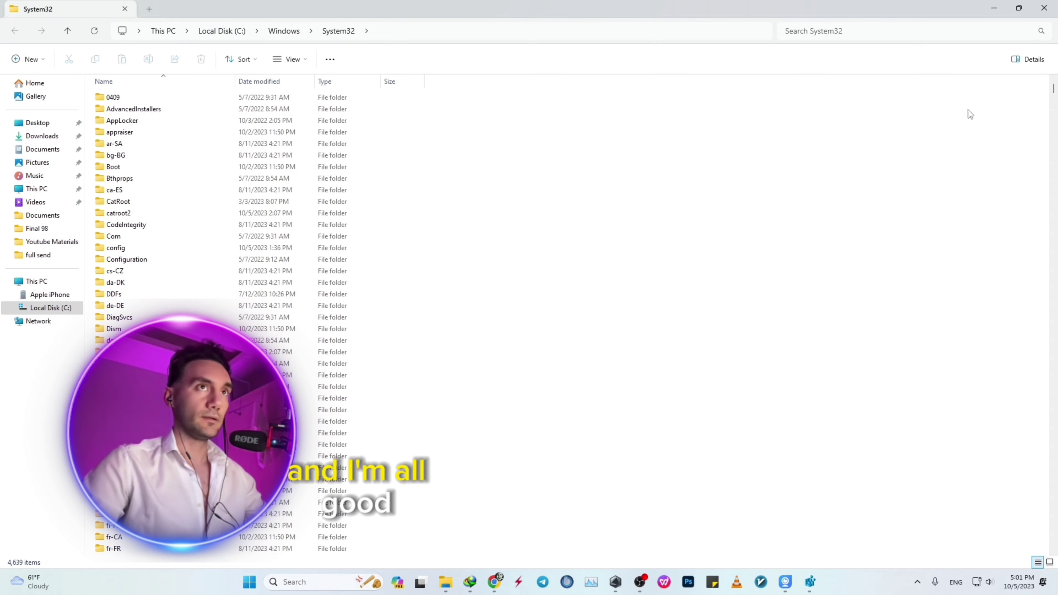
Close the System32, zip archive, file properties and download manager windows
left_click(1053, 10)
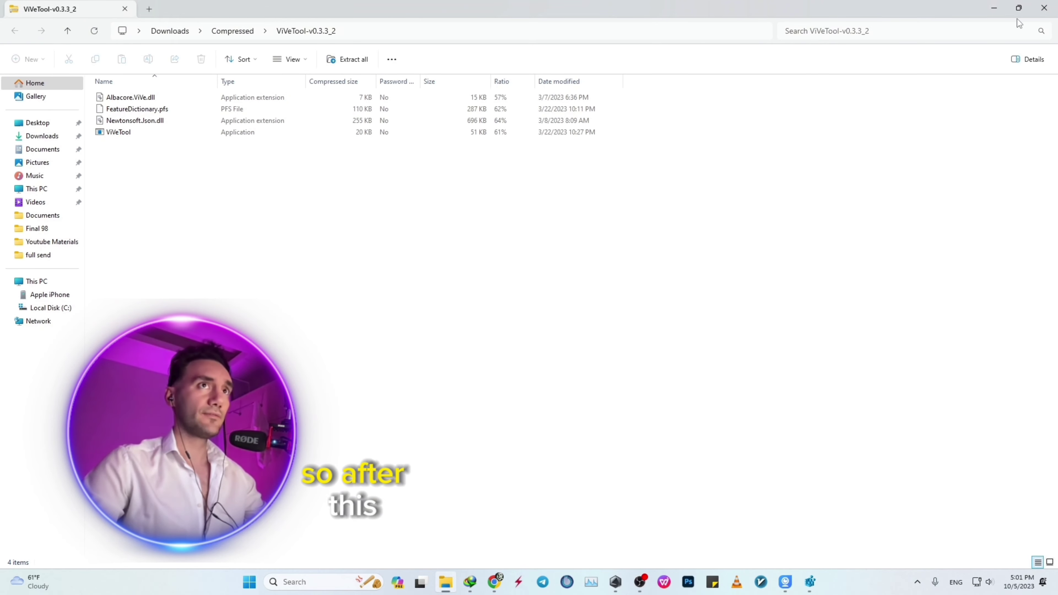
left_click(1044, 7)
left_click(417, 243)
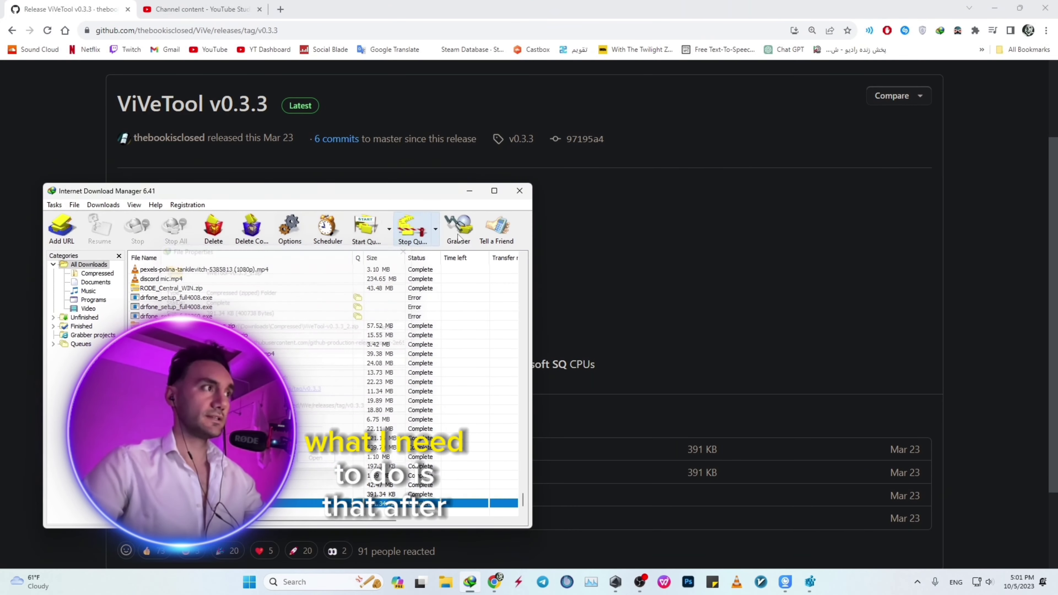
left_click(526, 197)
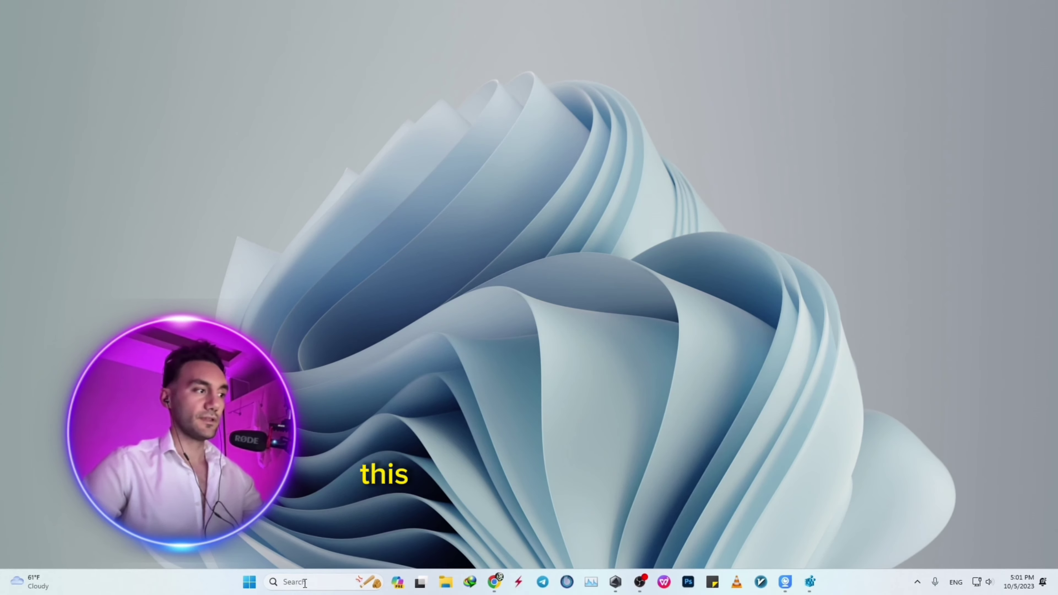
Launch Command Prompt by searching 'cmd' and Sticky Notes by searching 'note'
left_click(305, 583)
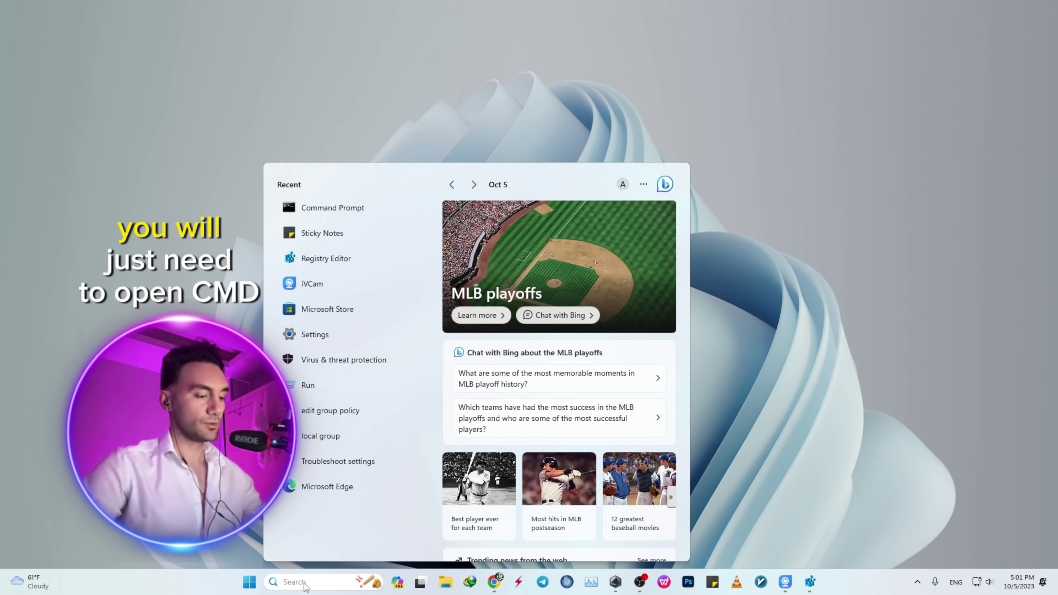
type("cmd")
left_click(309, 247)
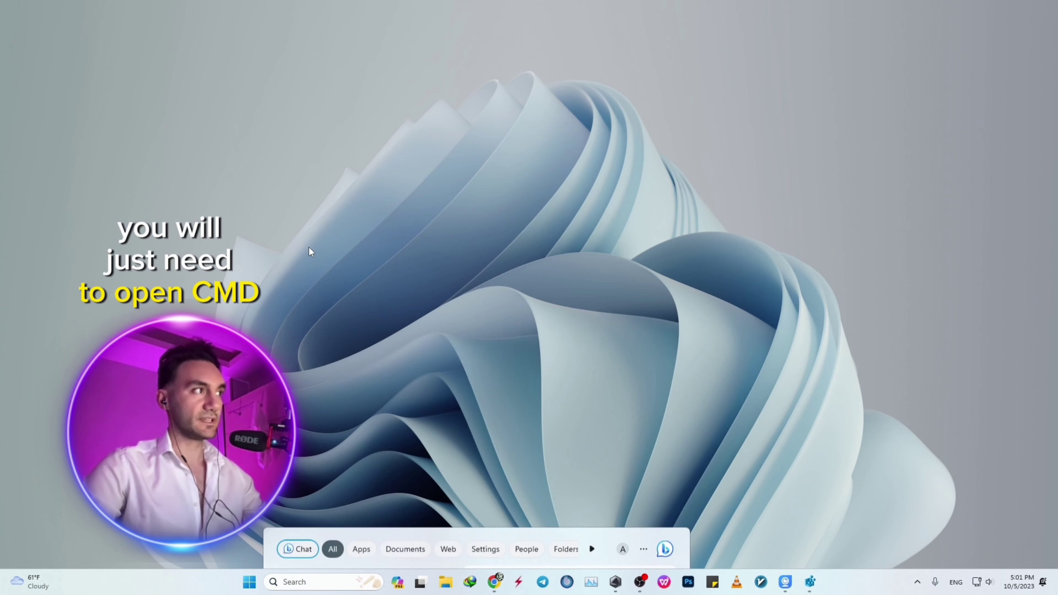
left_click(313, 581)
type("no")
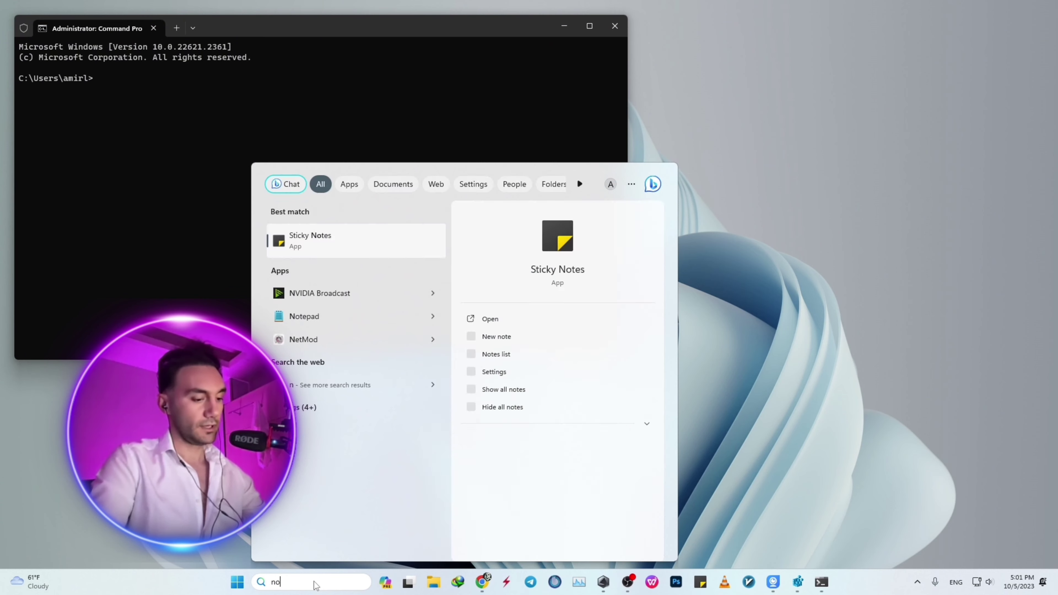
type("te")
key("Return")
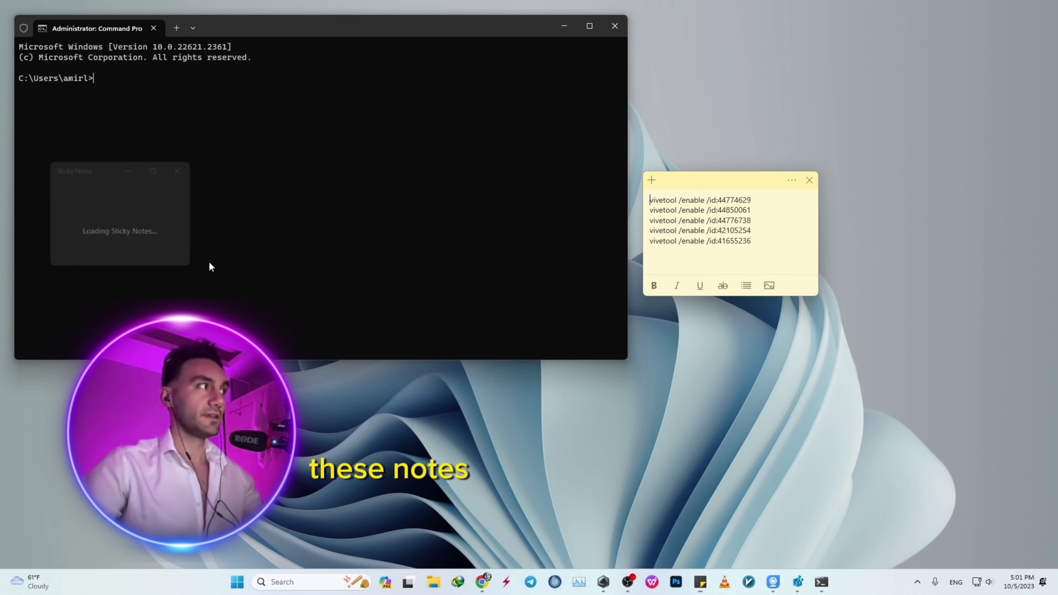
Copy the first two vivetool /enable commands from the sticky note and run them
left_click_drag(759, 202, 650, 203)
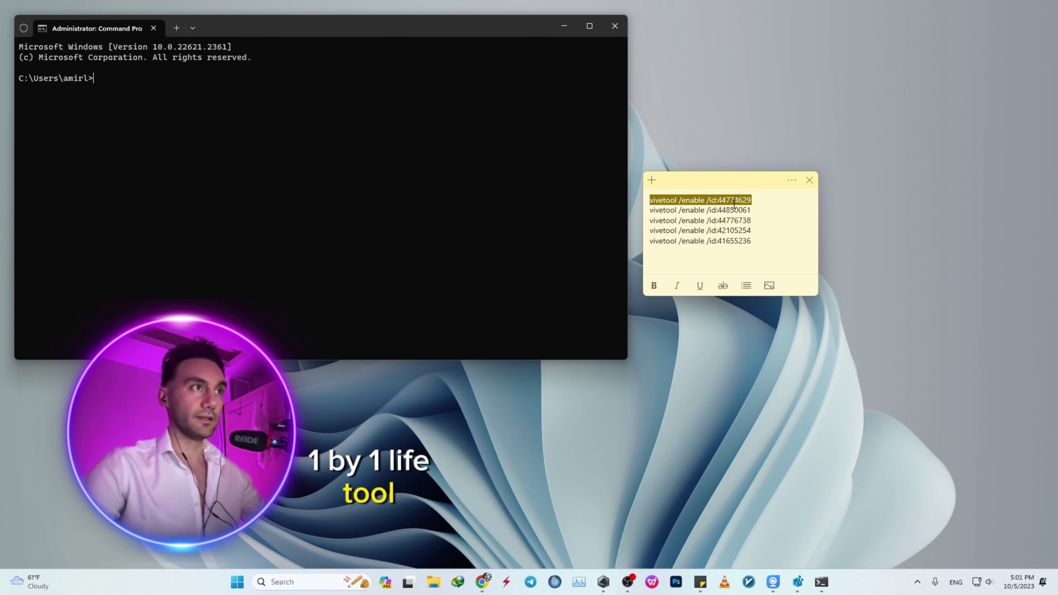
right_click(97, 75)
key("Return")
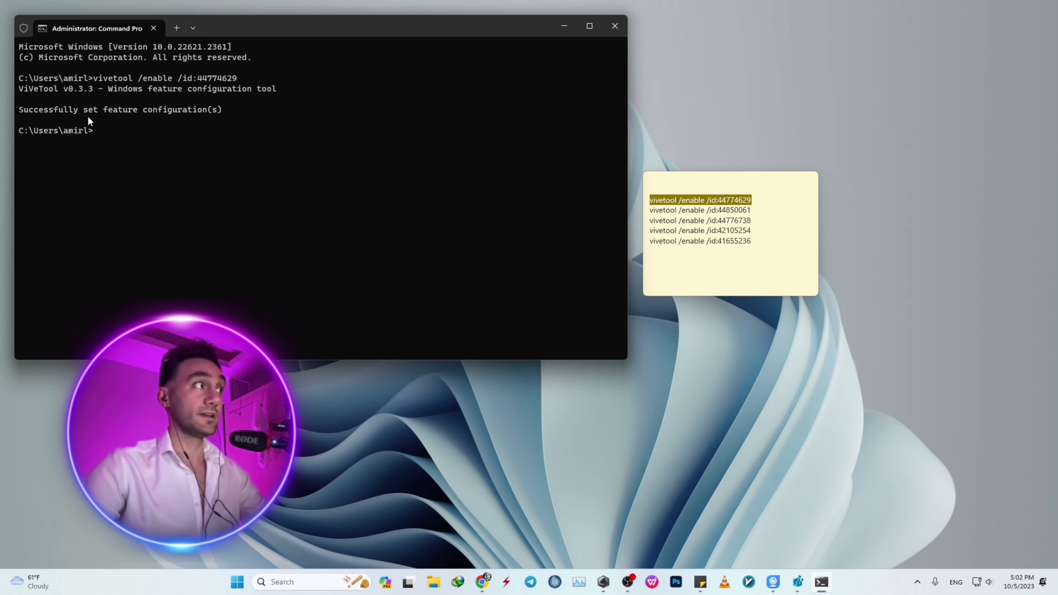
left_click(751, 213)
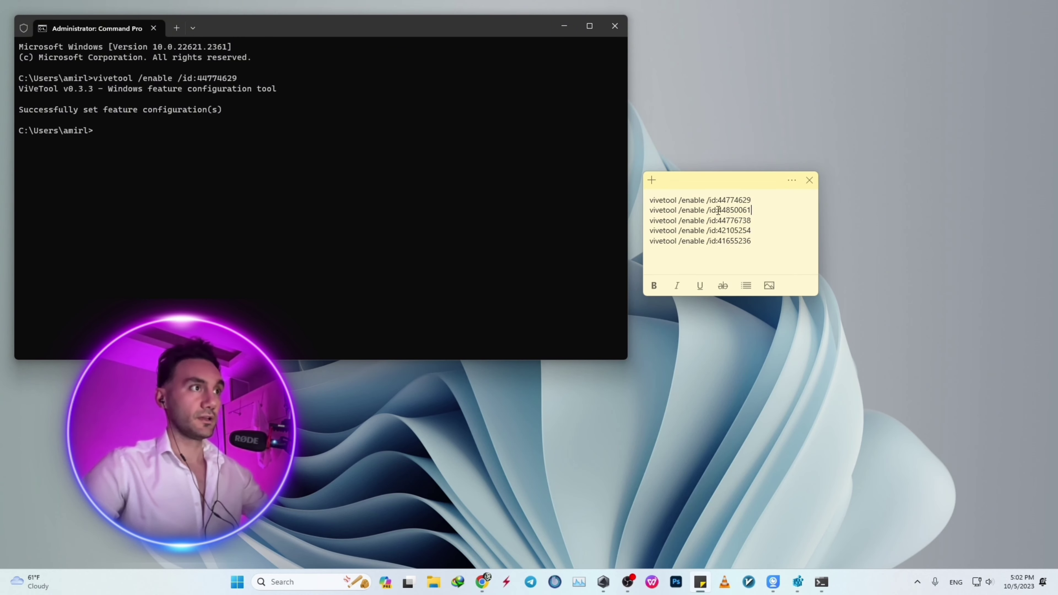
left_click_drag(751, 210, 630, 207)
key("ctrl+c")
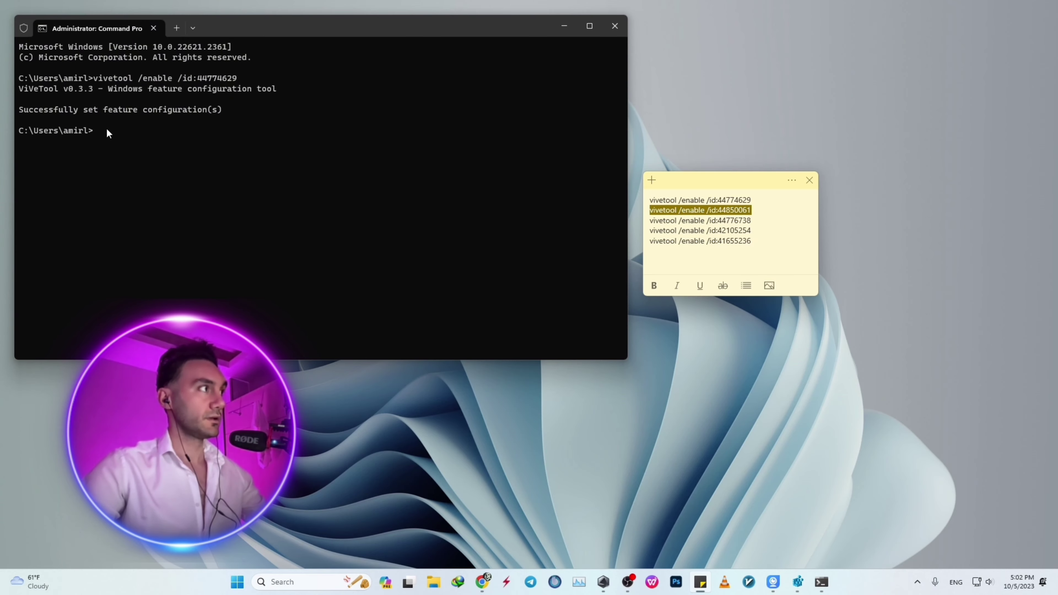
right_click(102, 128)
key("Return")
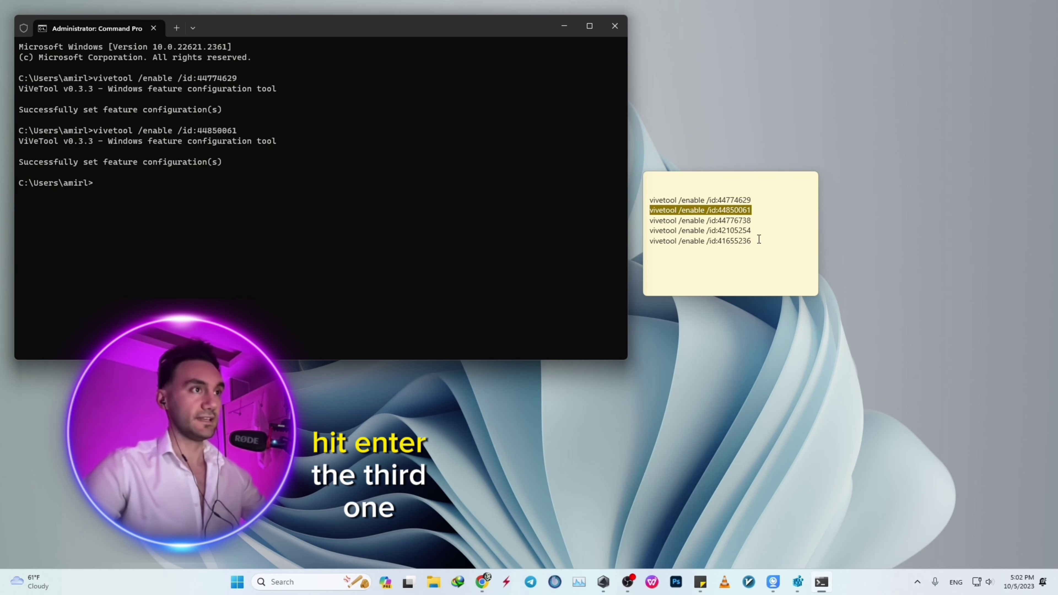
Paste and run the third vivetool /enable command in Command Prompt
left_click(759, 218)
triple_click(752, 219)
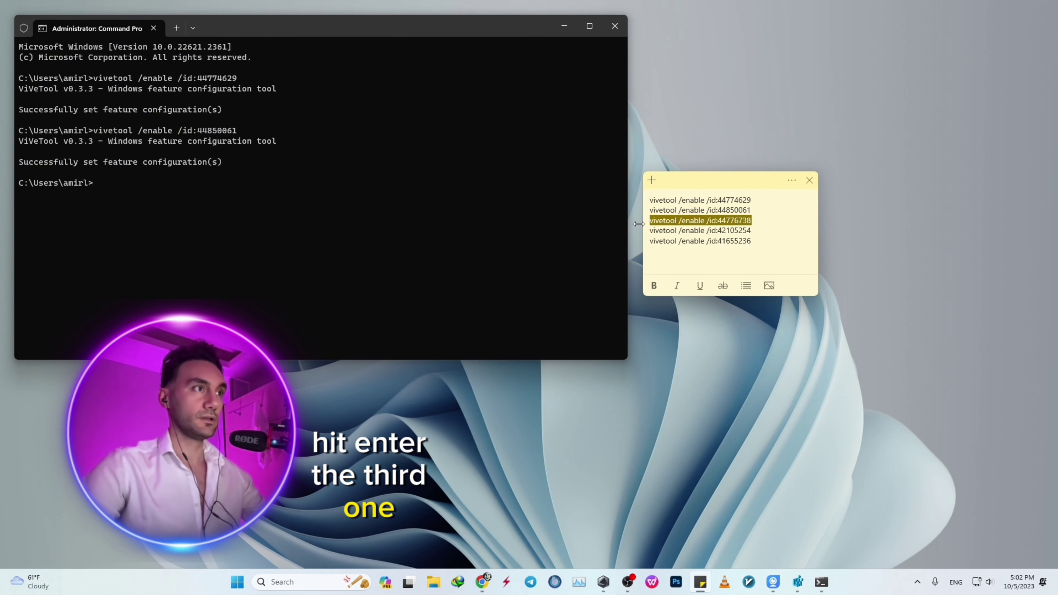
left_click(139, 189)
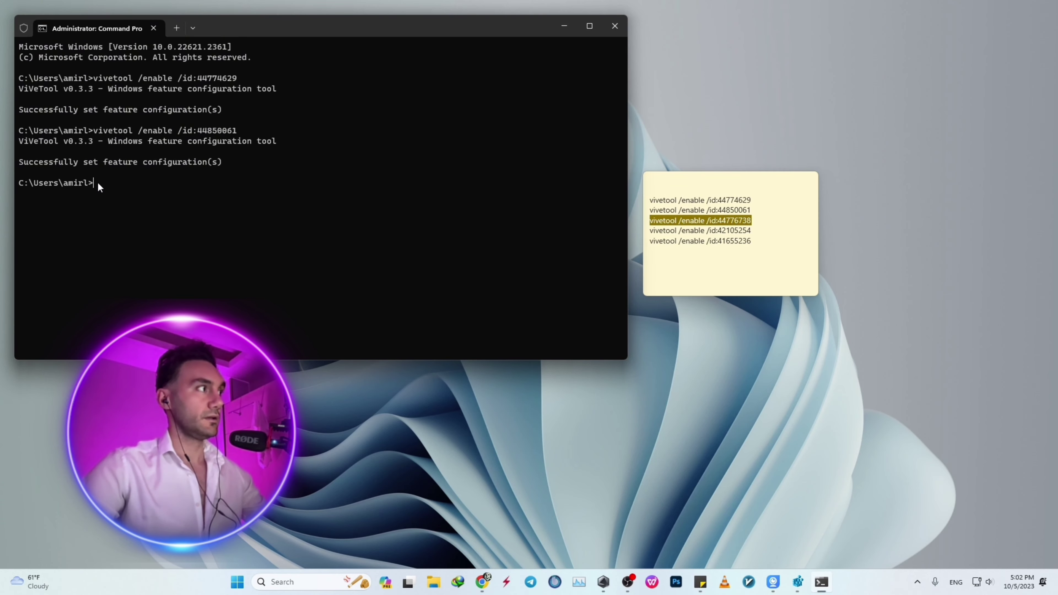
left_click(762, 230)
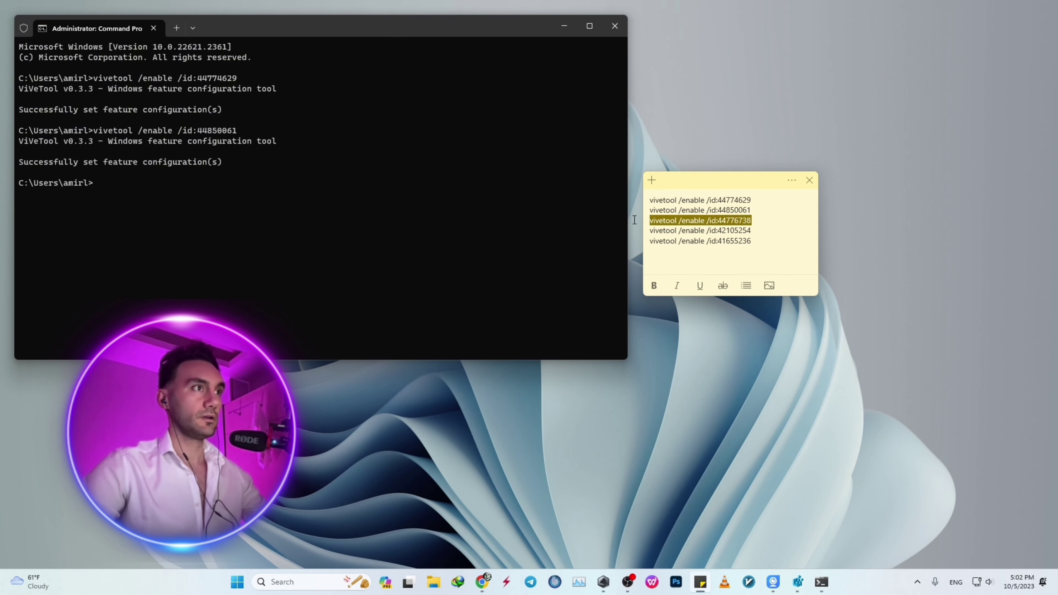
left_click(92, 185)
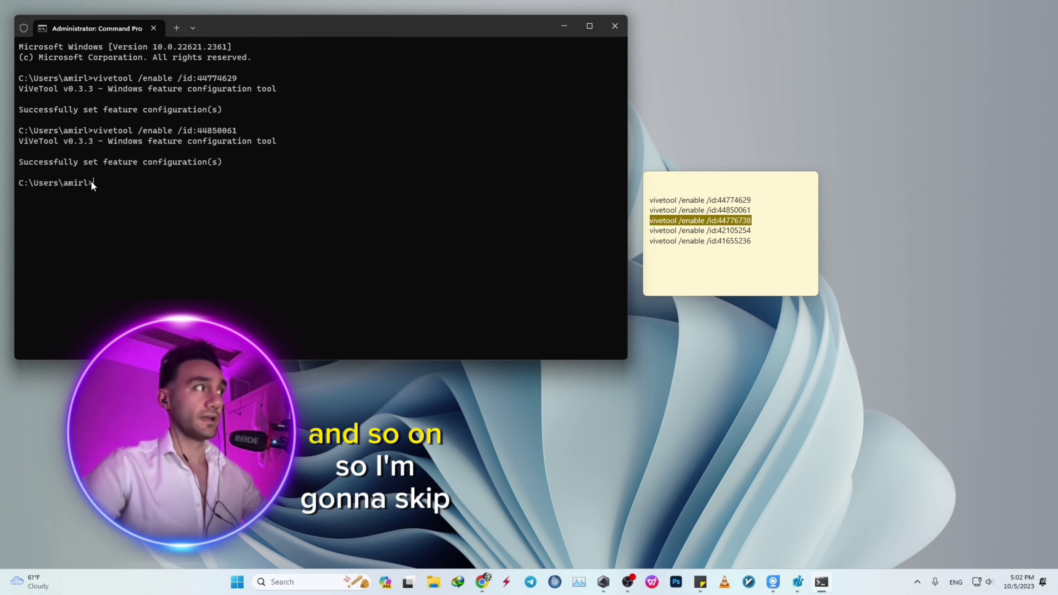
key("ctrl+v")
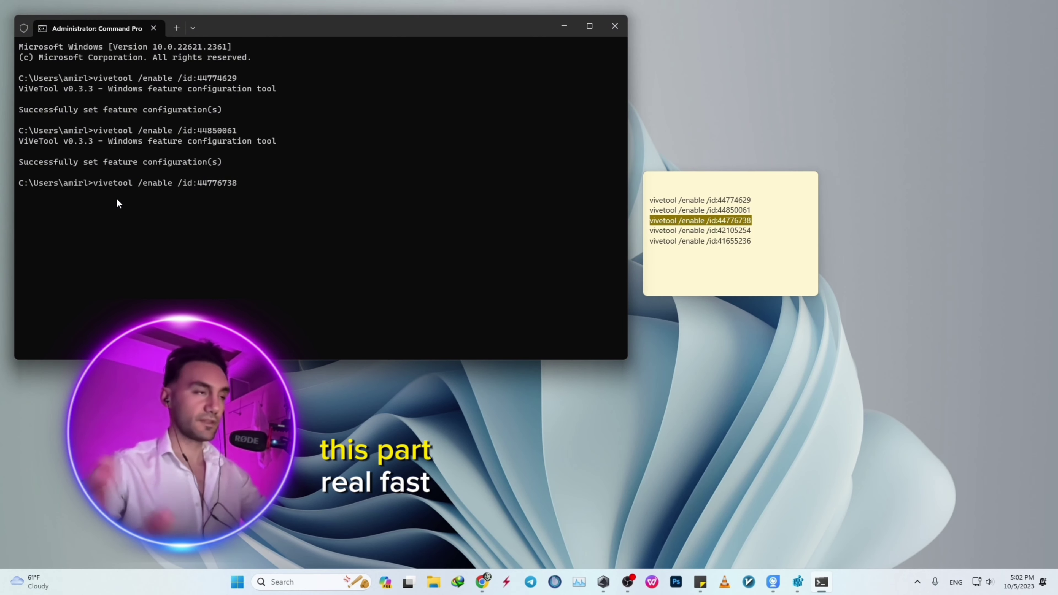
key("Return")
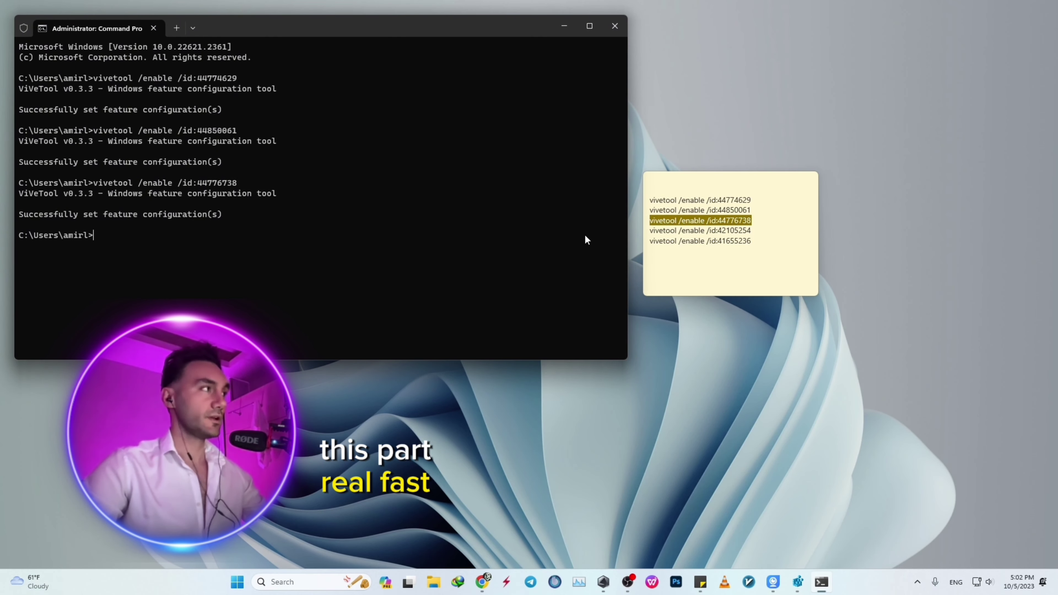
Run the fourth and fifth vivetool /enable commands, then close the sticky note
triple_click(644, 230)
left_click(101, 236)
key("ctrl+v")
key("Return")
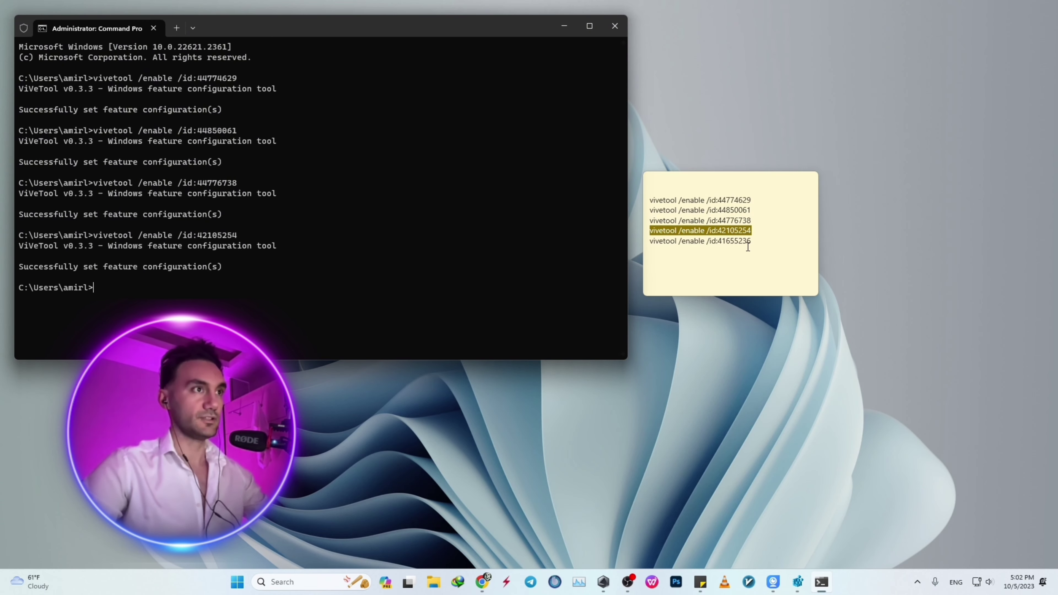
triple_click(650, 241)
left_click(108, 283)
key("ctrl+v")
key("Return")
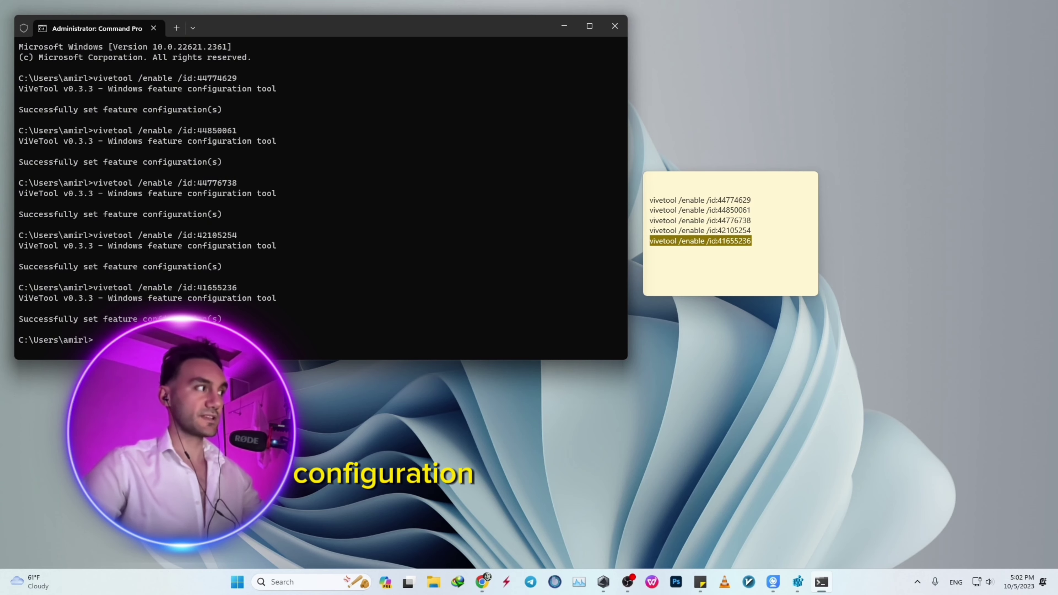
left_click(772, 188)
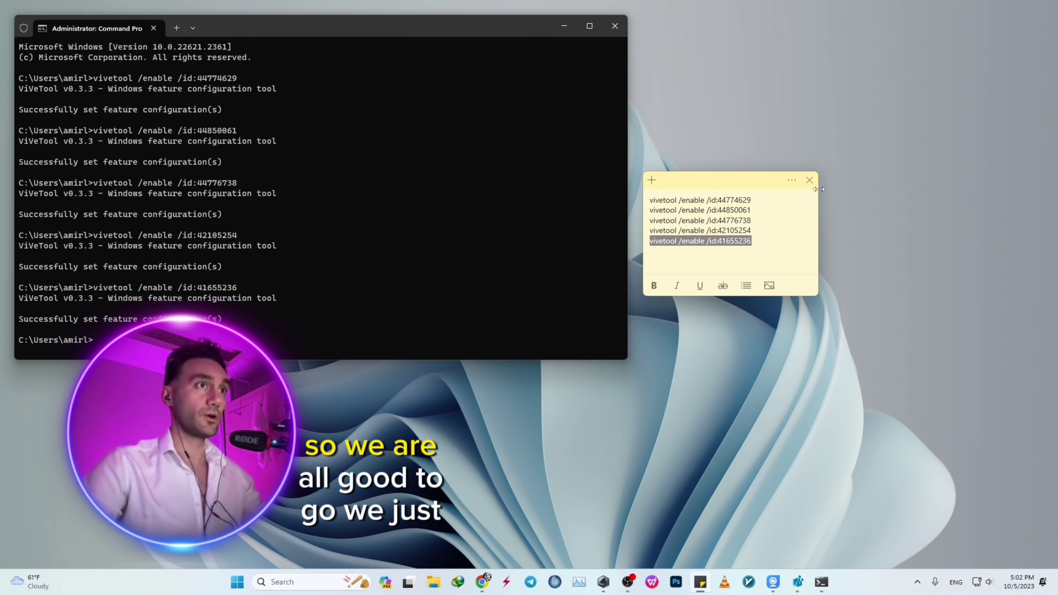
left_click(808, 181)
Close Command Prompt, then open the Copilot preview sidebar from the taskbar and close it
left_click(615, 26)
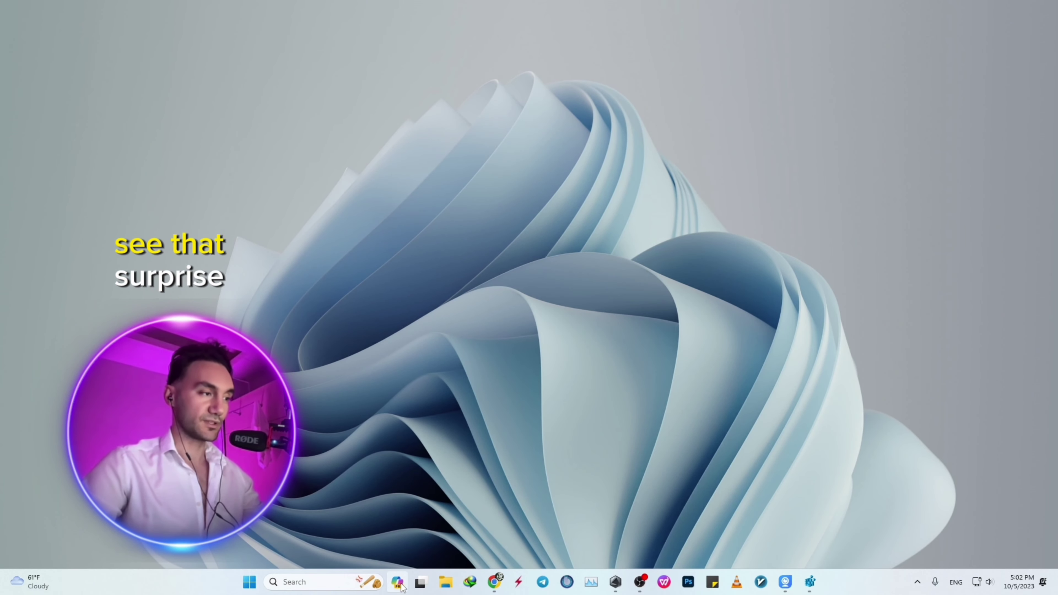
left_click(398, 583)
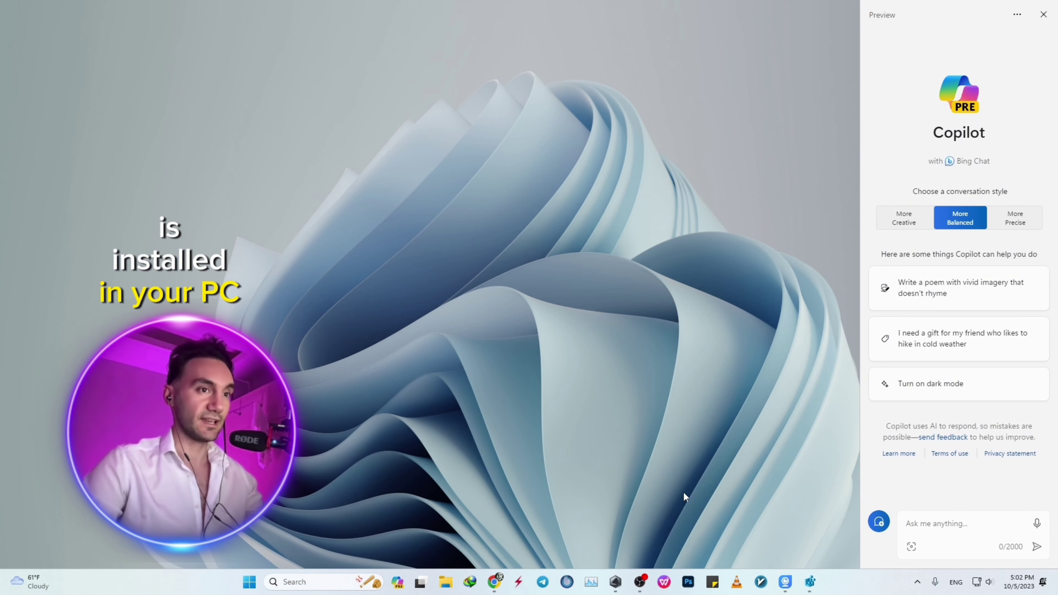
left_click(1043, 15)
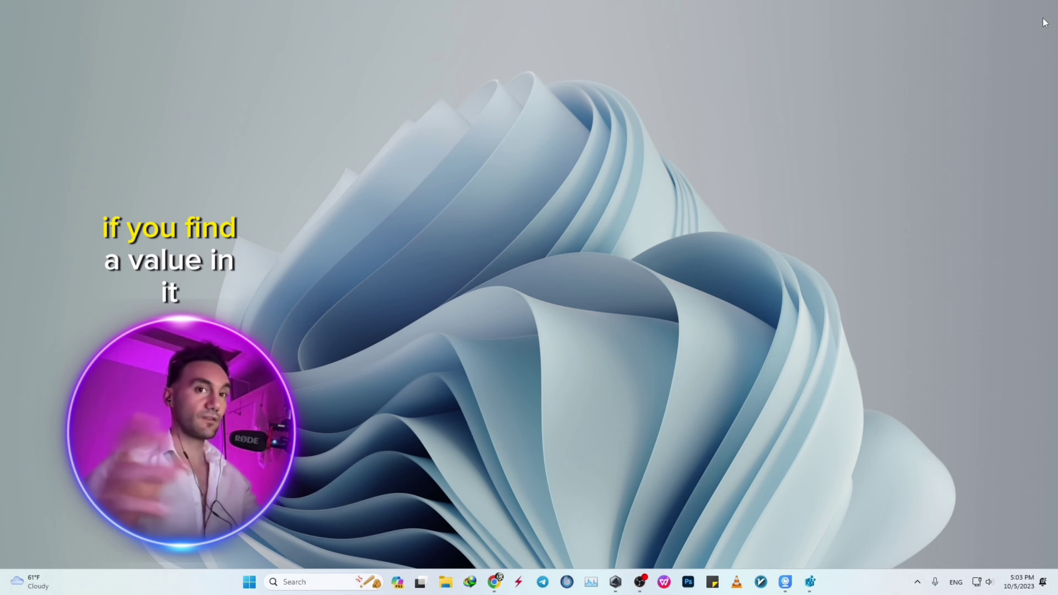